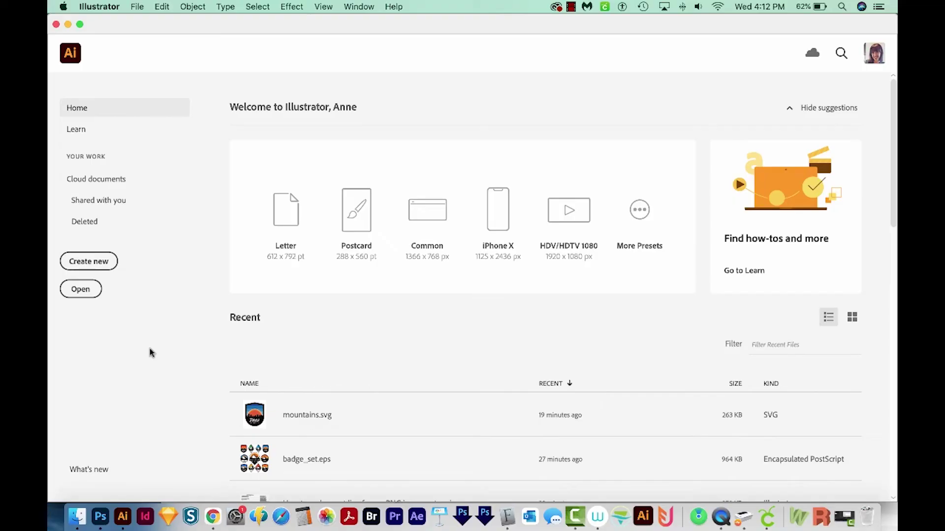
# Create a blank document from the Print tab's Letter preset
pyautogui.click(87, 266)
pyautogui.click(310, 49)
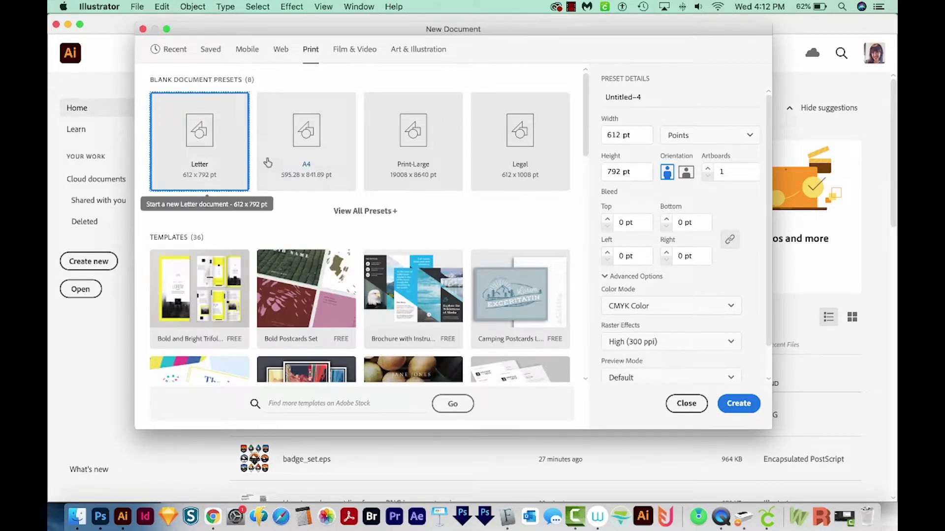
pyautogui.click(737, 404)
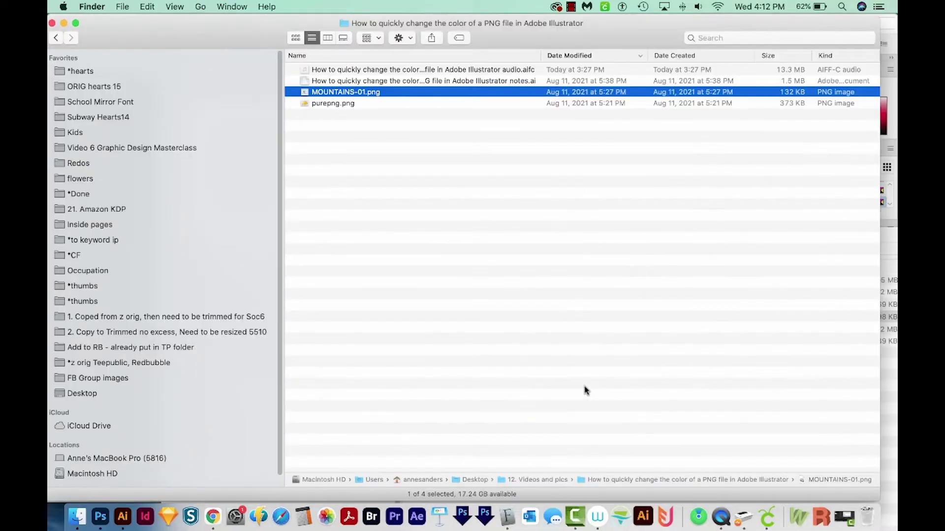
# Quick Look the blue MOUNTAINS-01.png logo in Finder, then head back to Illustrator
pyautogui.press('space')
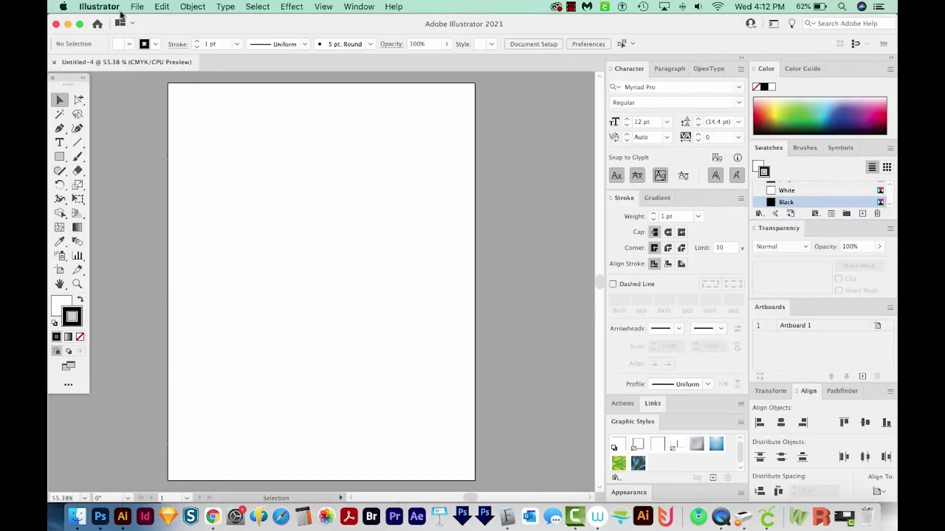
pyautogui.click(136, 6)
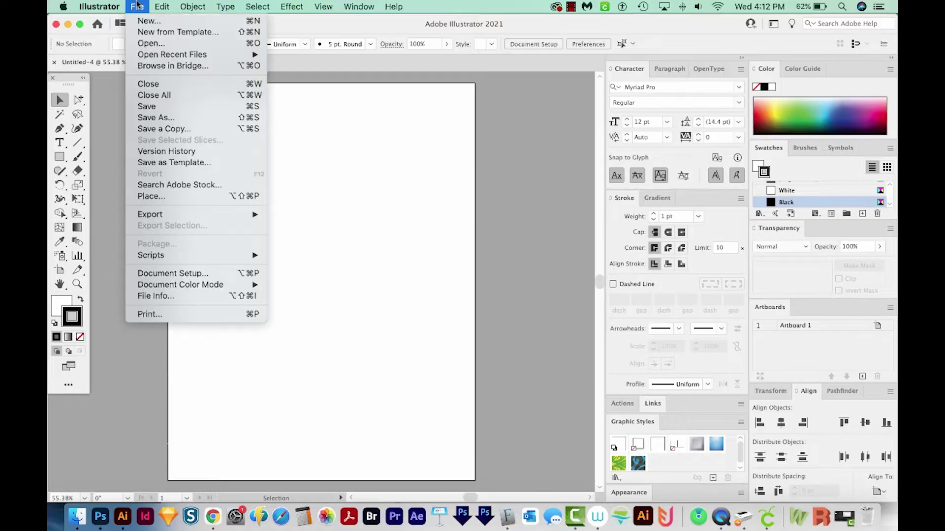
# Place MOUNTAINS-01.png and size it at 300 PPI to span most of the page
pyautogui.click(162, 198)
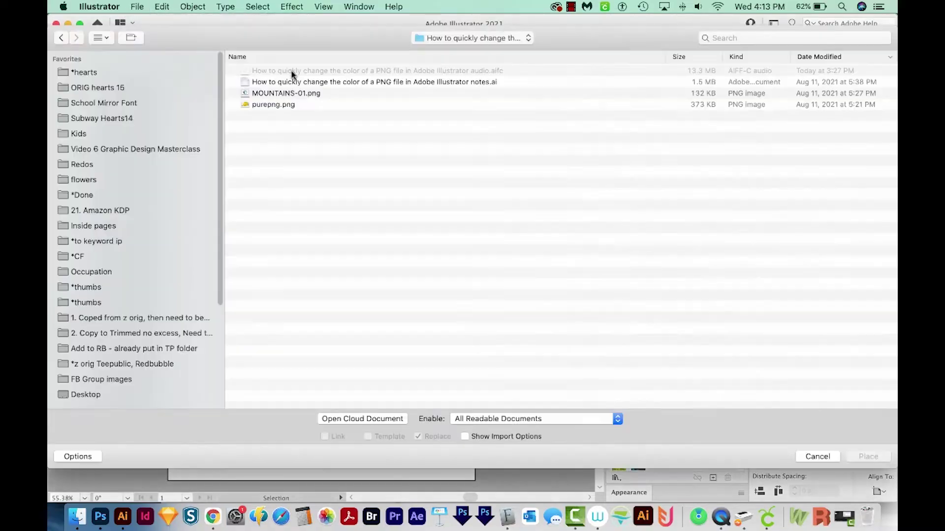
pyautogui.click(281, 96)
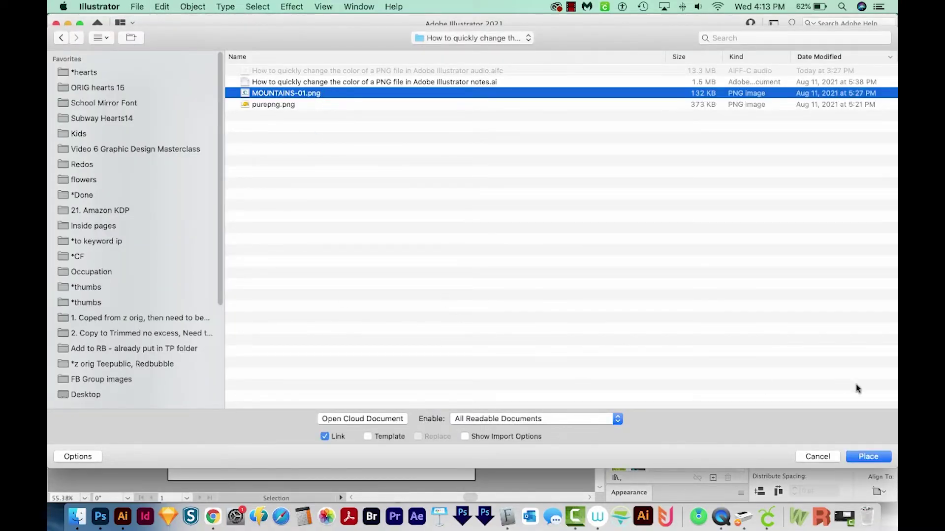
pyautogui.click(868, 456)
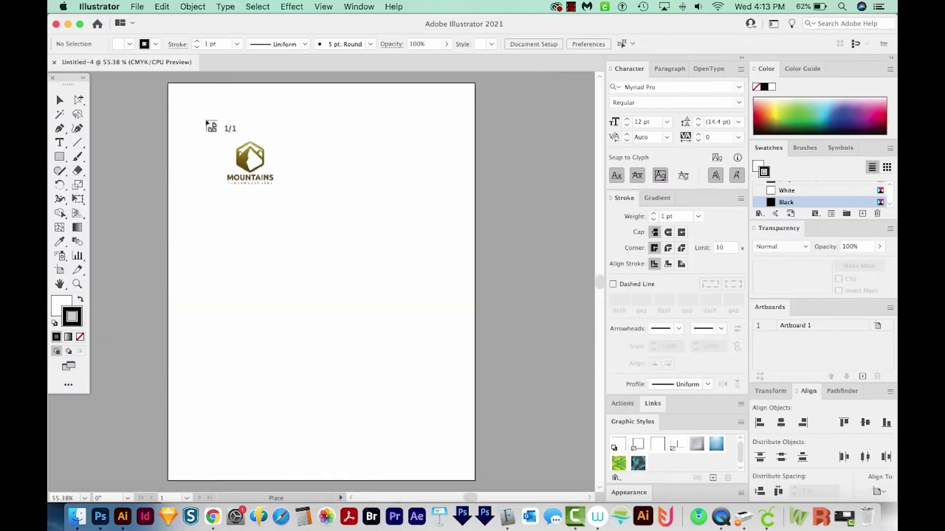
pyautogui.moveTo(197, 114); pyautogui.dragTo(441, 345)
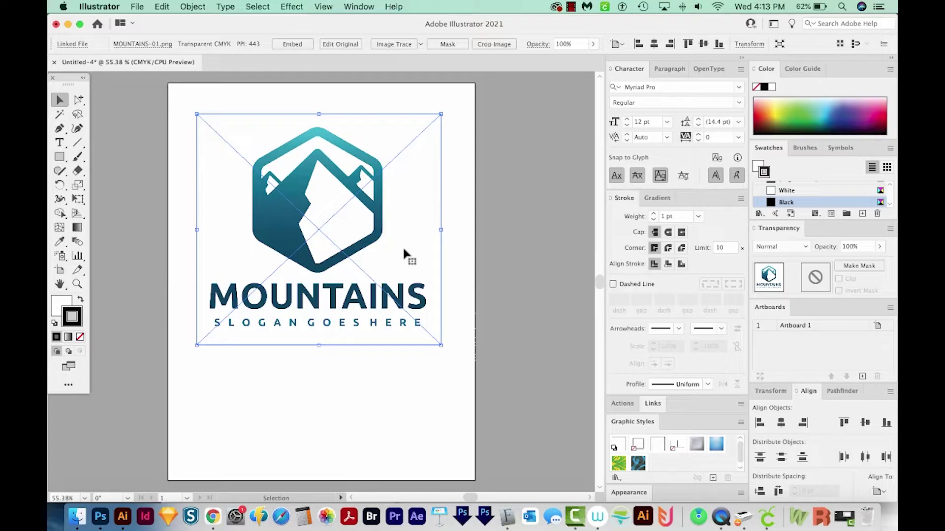
pyautogui.press('super+z')
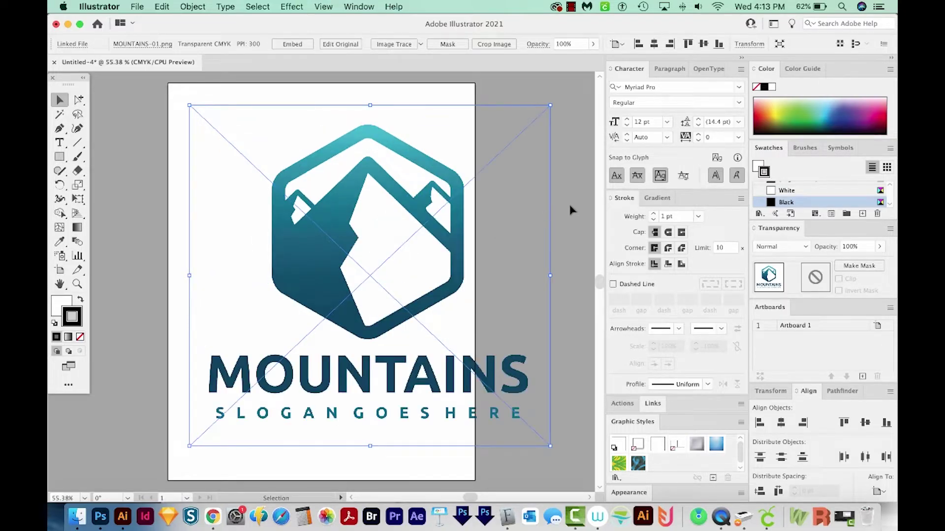
# Embed MOUNTAINS-01.png from the Links panel menu and nudge the logo slightly up
pyautogui.click(652, 404)
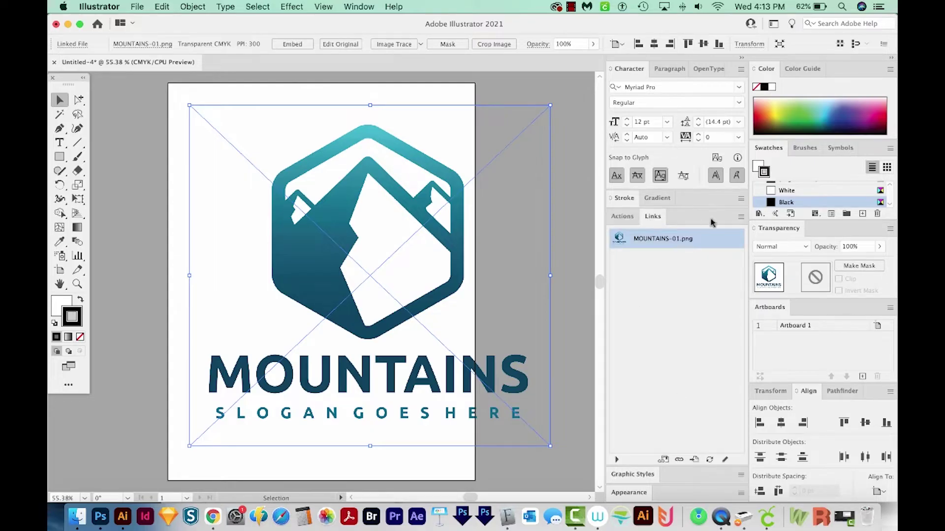
pyautogui.click(359, 7)
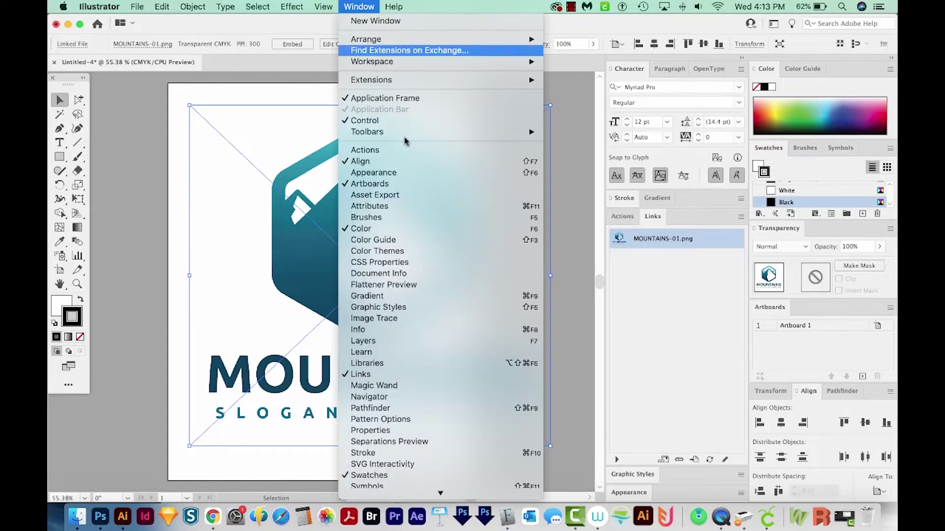
pyautogui.scroll(-1, 387, 404)
pyautogui.click(716, 299)
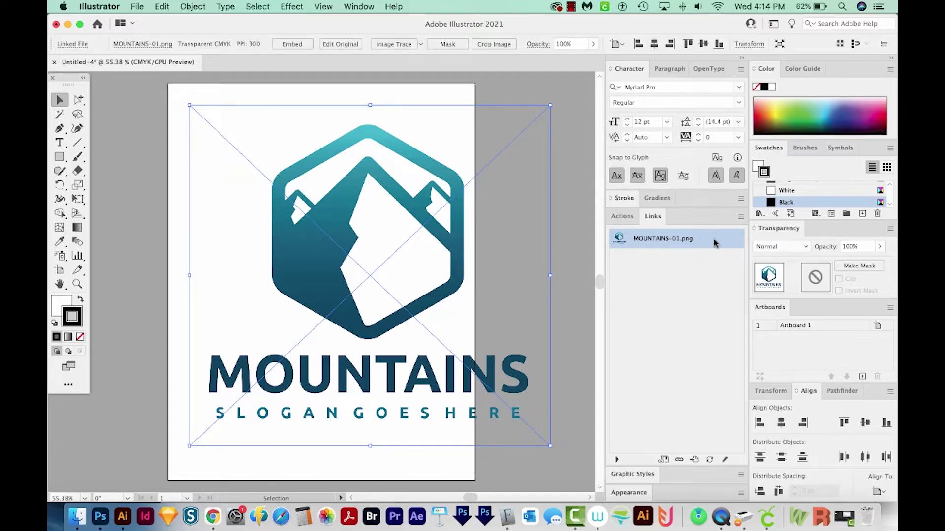
pyautogui.click(741, 217)
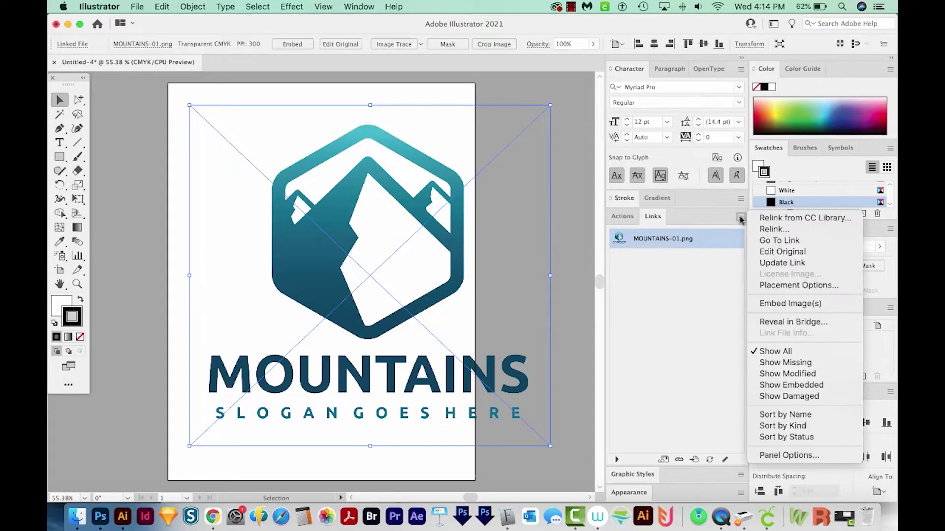
pyautogui.click(778, 304)
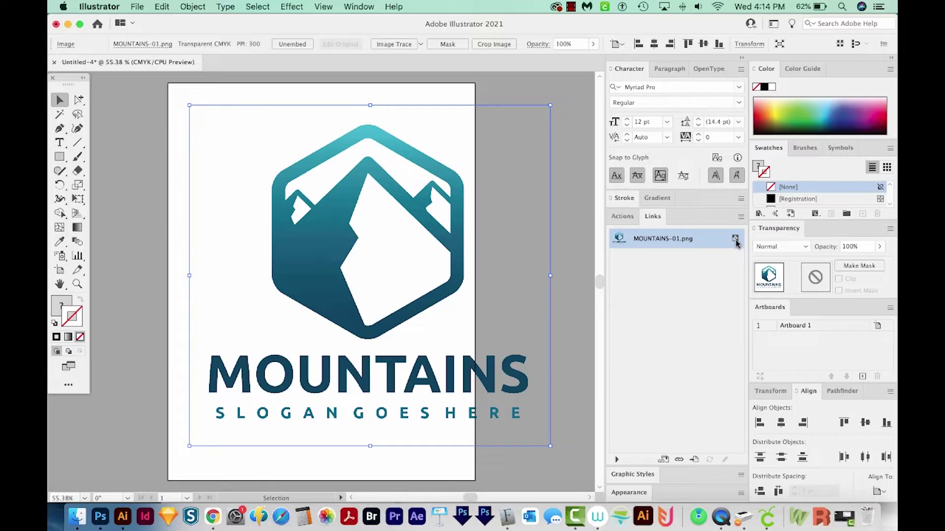
pyautogui.moveTo(324, 263); pyautogui.dragTo(320, 258)
# Open Adjust Color Balance for the logo with Preview turned on
pyautogui.click(162, 8)
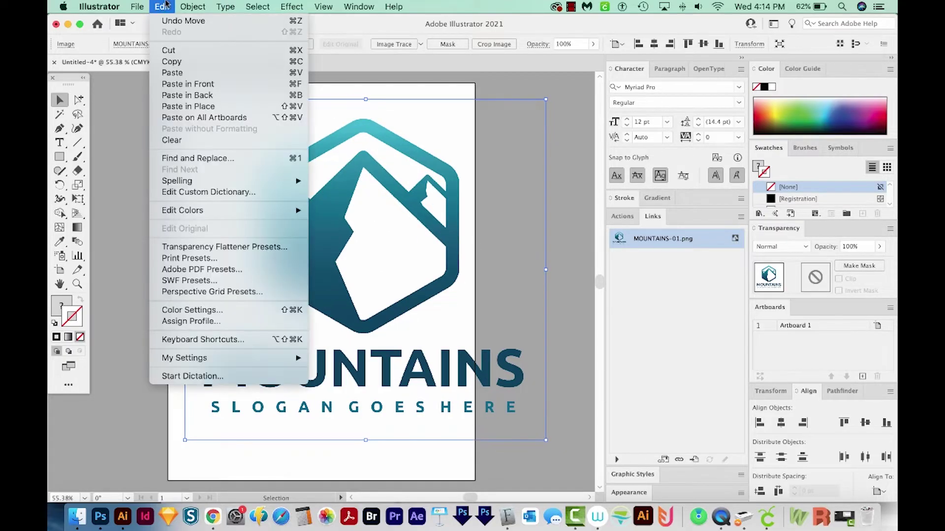
pyautogui.moveTo(187, 213)
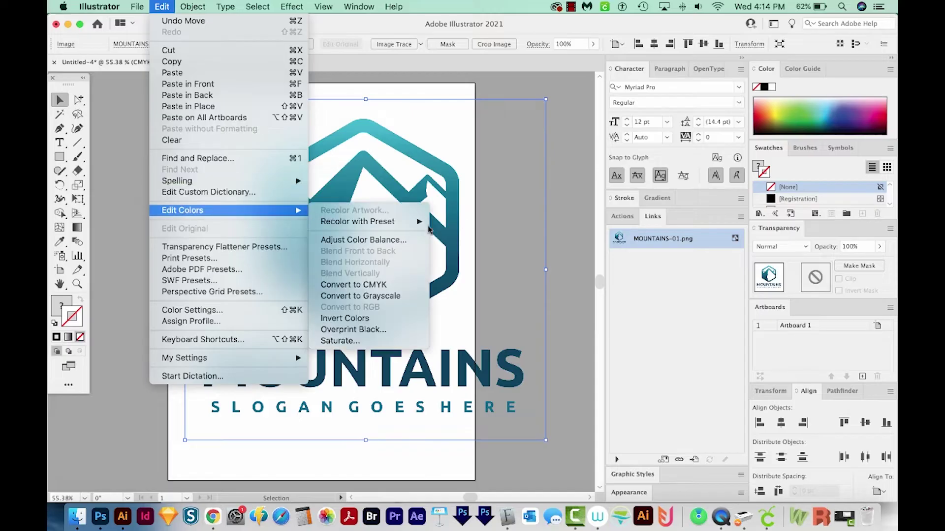
pyautogui.click(364, 240)
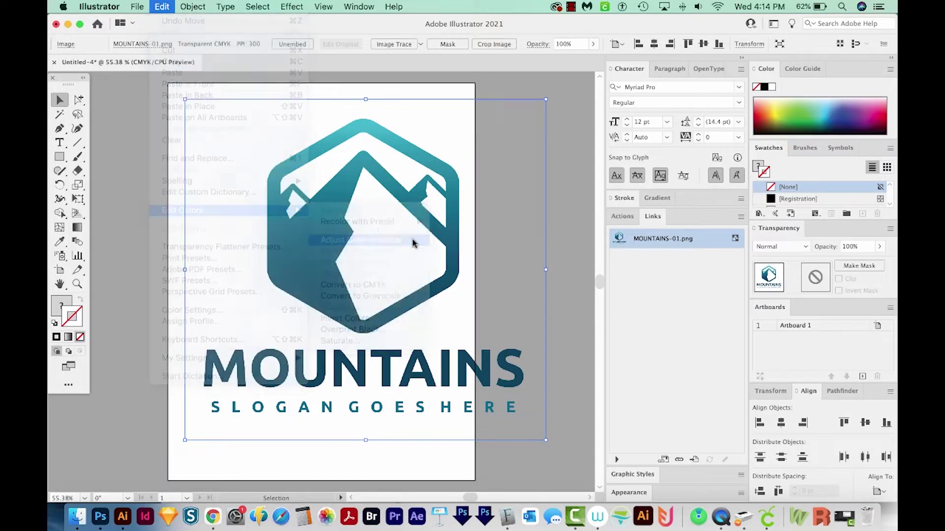
pyautogui.click(563, 370)
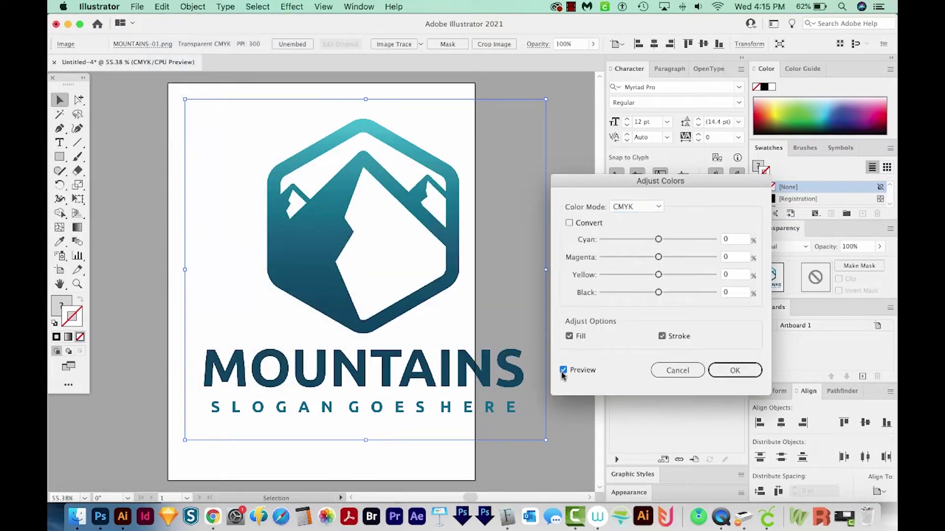
# Set Cyan -63, Magenta 80, Yellow 78, Black -70 and apply the red recolour
pyautogui.moveTo(658, 257); pyautogui.dragTo(703, 257)
pyautogui.click(658, 239)
pyautogui.moveTo(640, 239); pyautogui.dragTo(636, 240)
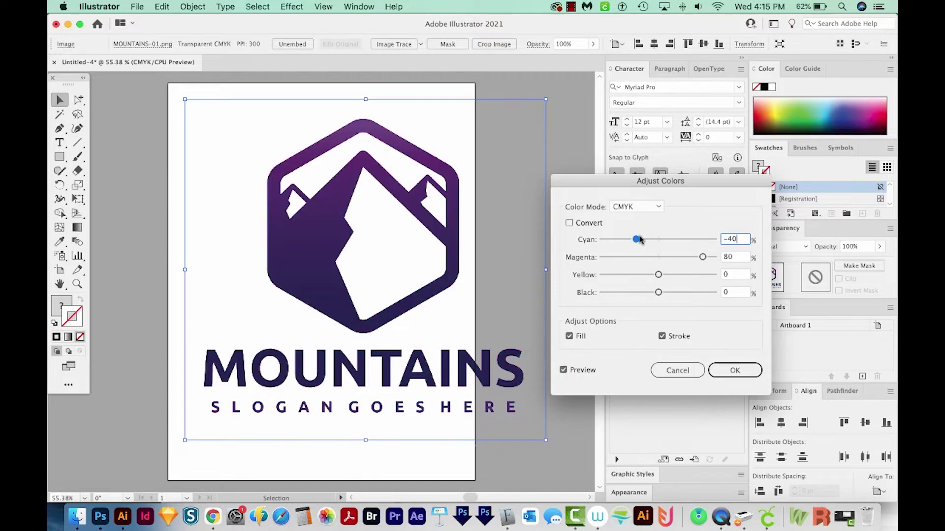
pyautogui.click(658, 275)
pyautogui.moveTo(647, 278); pyautogui.dragTo(700, 275)
pyautogui.moveTo(673, 292); pyautogui.dragTo(618, 292)
pyautogui.moveTo(636, 240); pyautogui.dragTo(623, 239)
pyautogui.moveTo(599, 184); pyautogui.dragTo(593, 148)
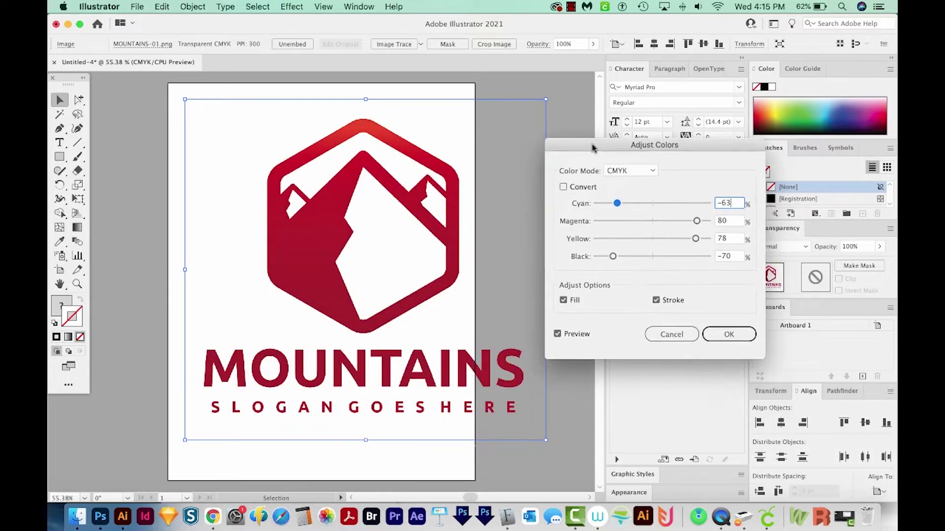
pyautogui.click(721, 335)
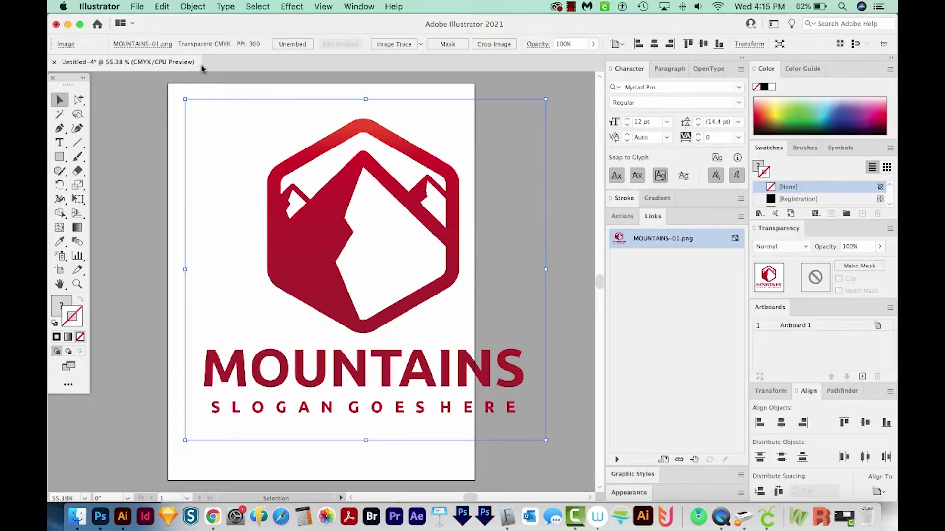
# Resize the artboard with Object > Artboards > Fit to Selected Art around the red logo
pyautogui.click(201, 7)
pyautogui.moveTo(241, 415)
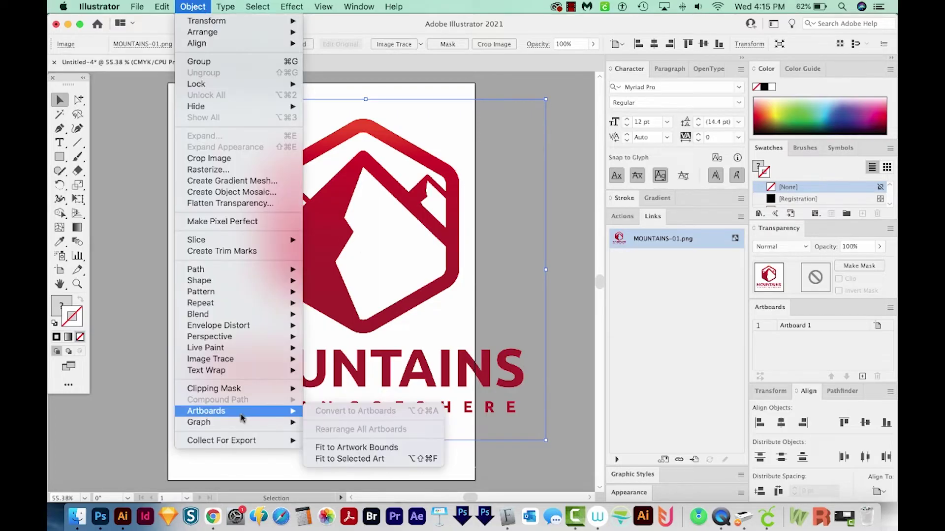
pyautogui.click(374, 460)
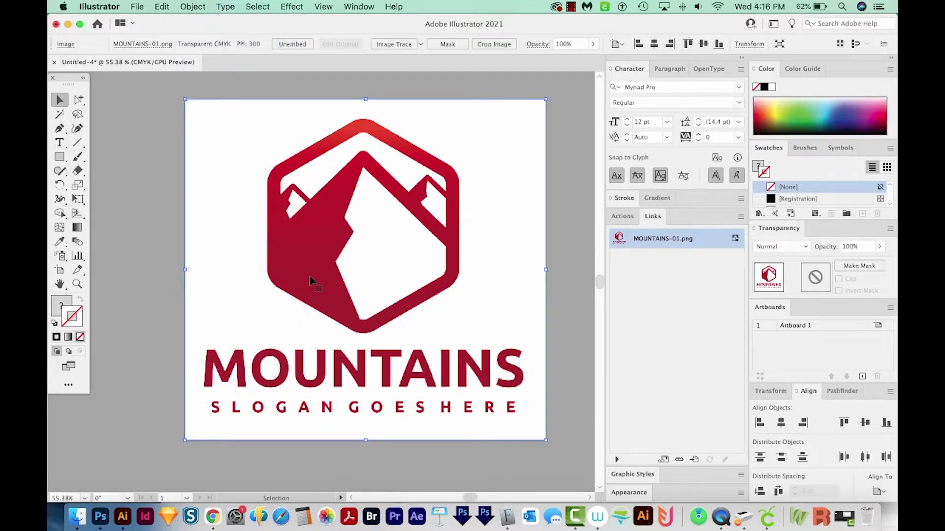
# Export the artboard as MOUNTAINS-02.png at 500 ppi with a transparent background
pyautogui.click(135, 6)
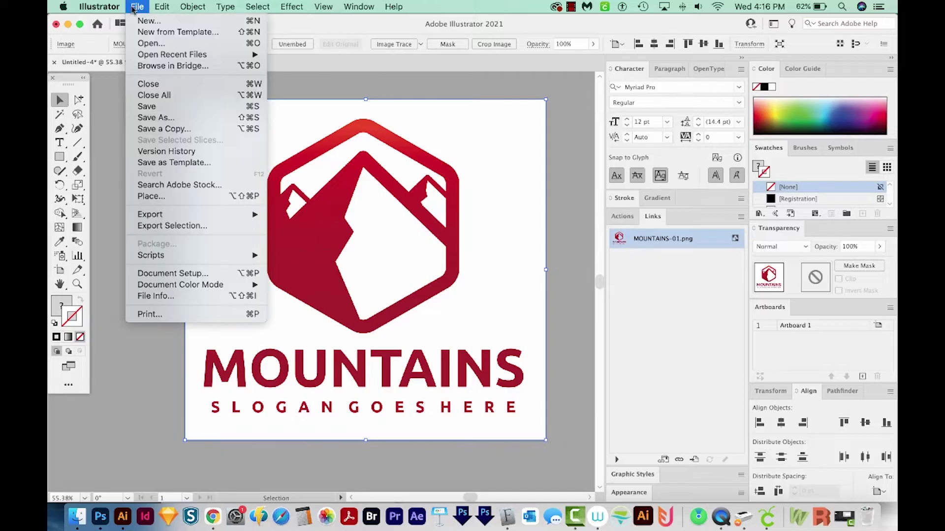
pyautogui.moveTo(154, 214)
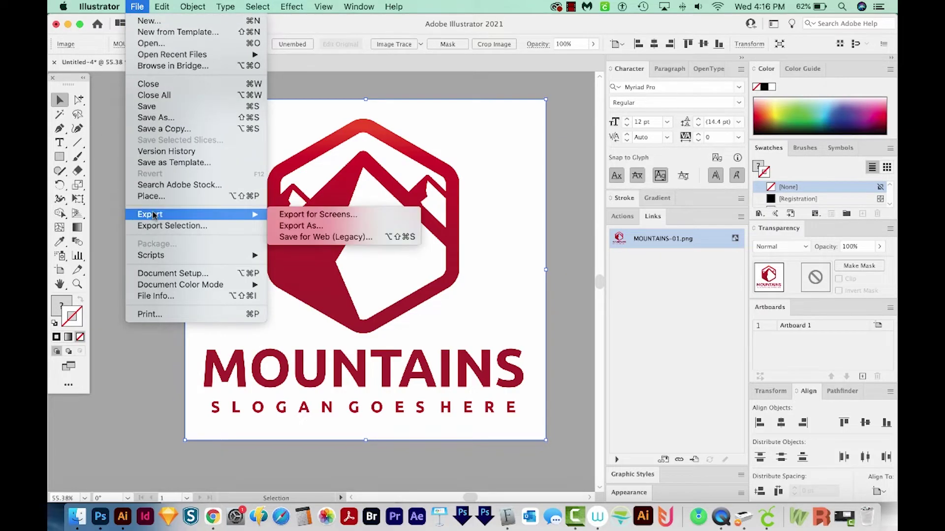
pyautogui.click(315, 227)
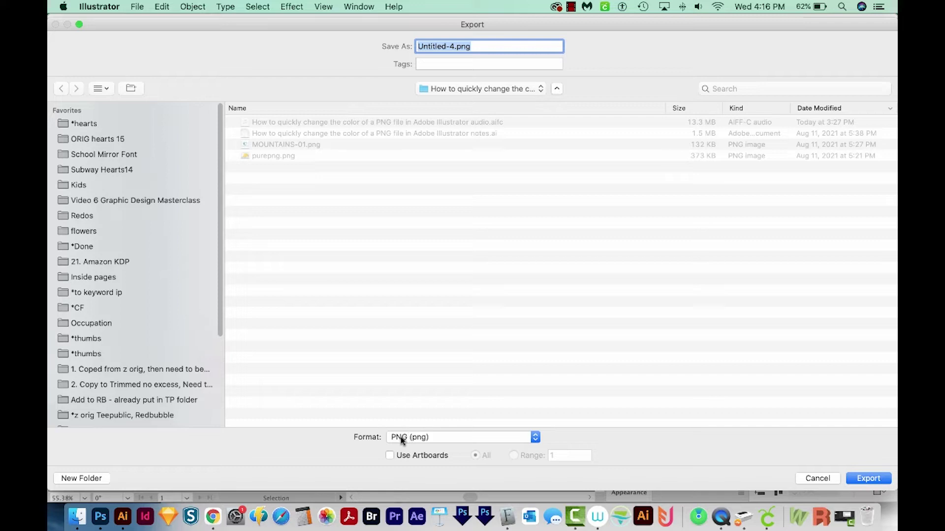
pyautogui.click(390, 455)
pyautogui.click(285, 144)
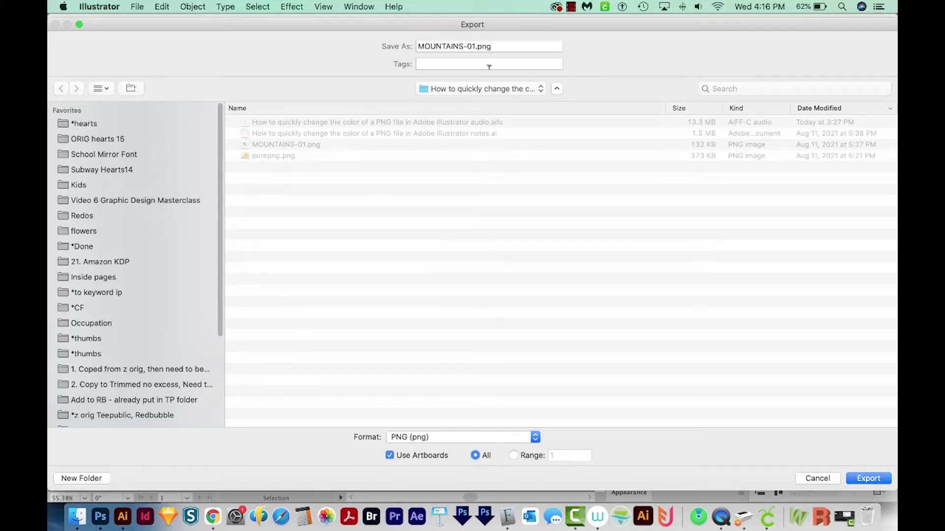
pyautogui.click(473, 45)
pyautogui.press('BackSpace')
pyautogui.write('2')
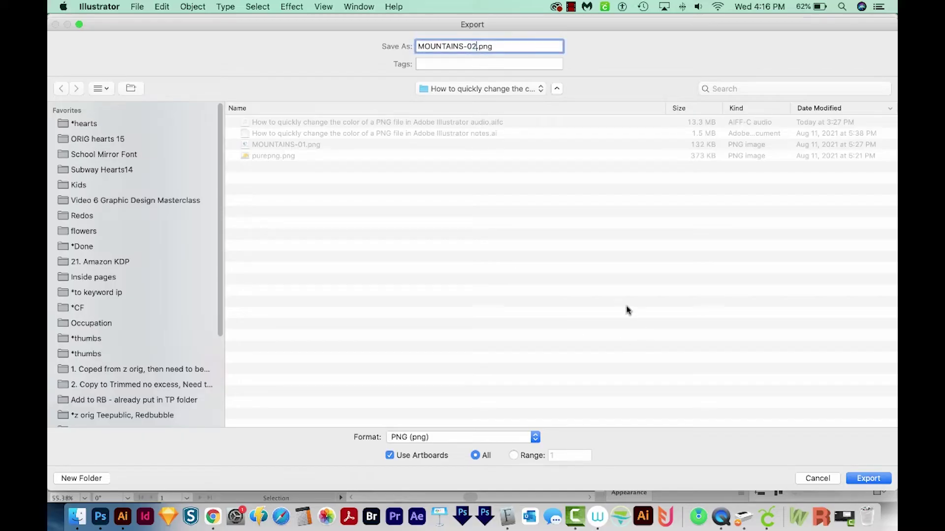
pyautogui.click(867, 480)
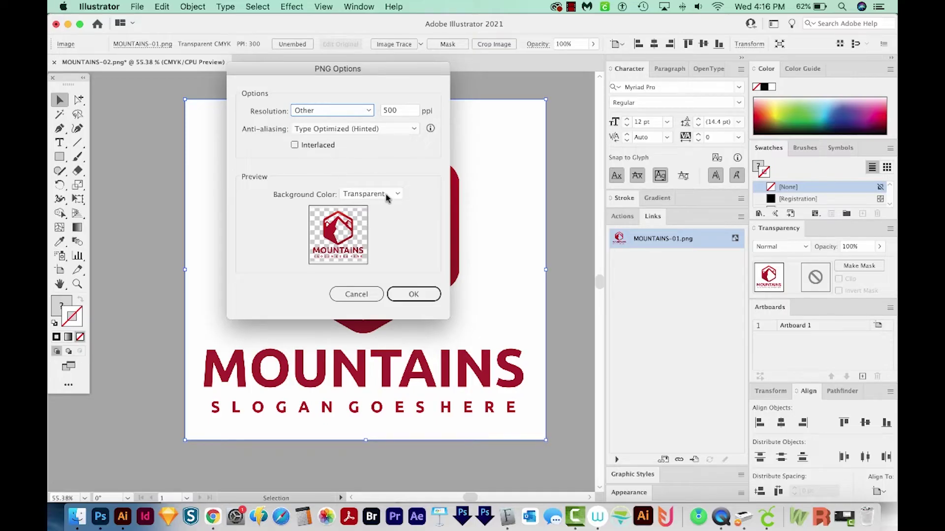
pyautogui.click(413, 294)
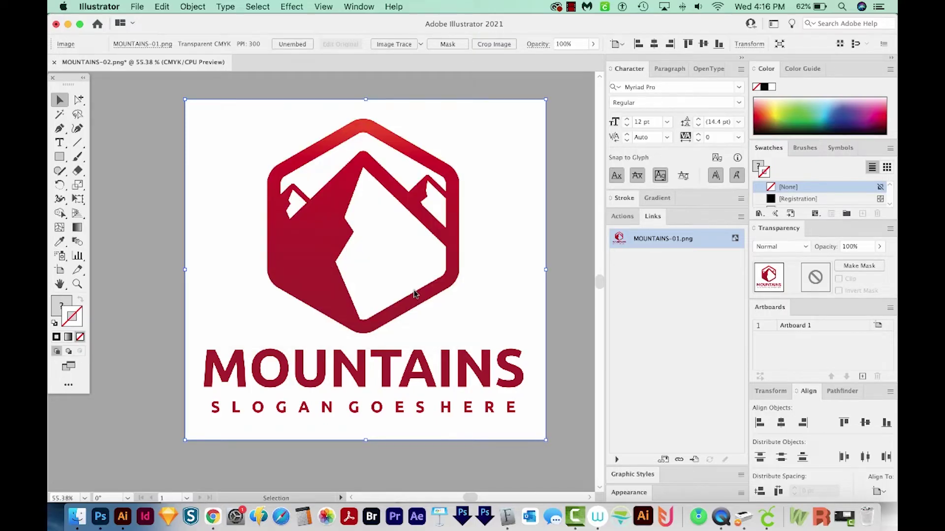
# Compare teal MOUNTAINS-01.png and red MOUNTAINS-02-01.png in Quick Look, then delete the artboard logo
pyautogui.click(77, 516)
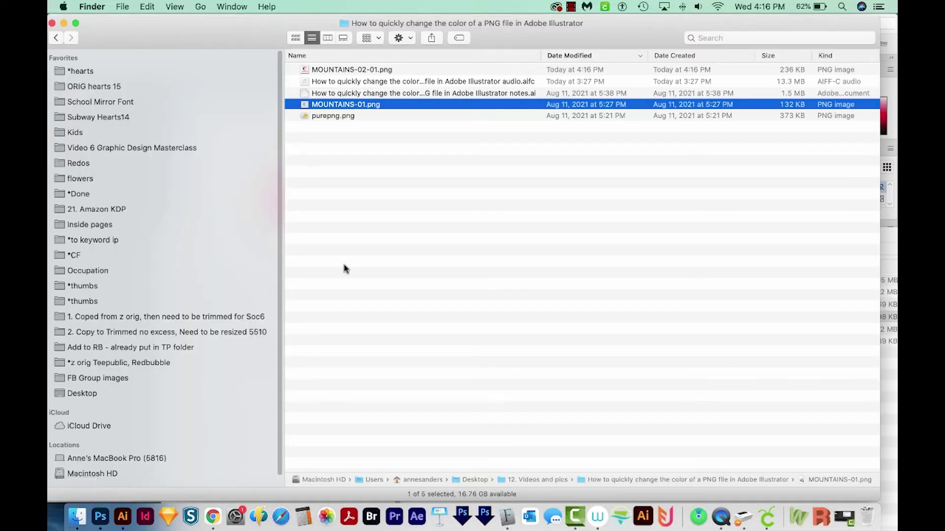
pyautogui.click(368, 105)
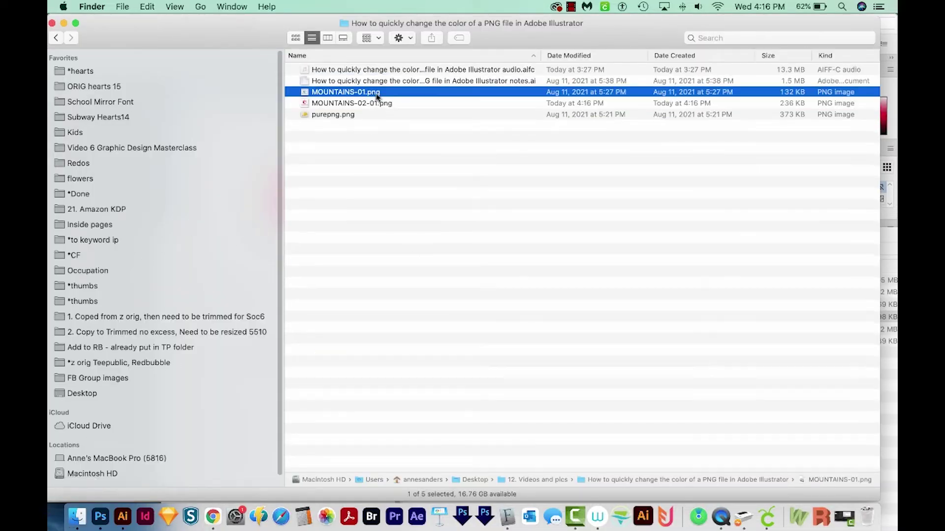
pyautogui.press('space')
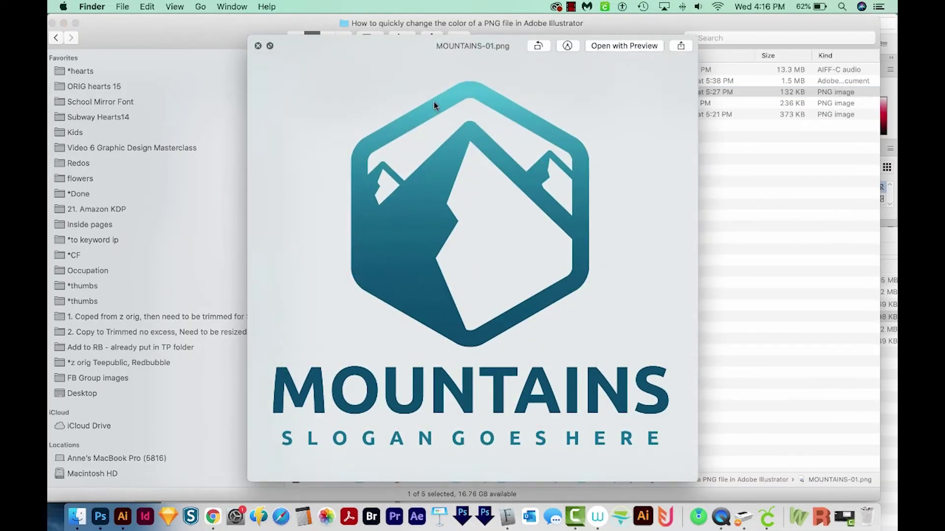
pyautogui.press('Down')
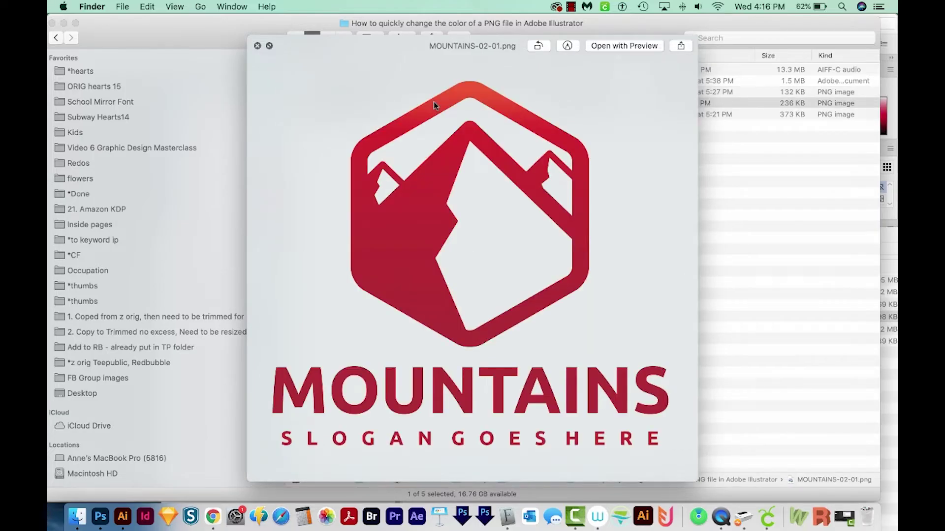
pyautogui.press('Up')
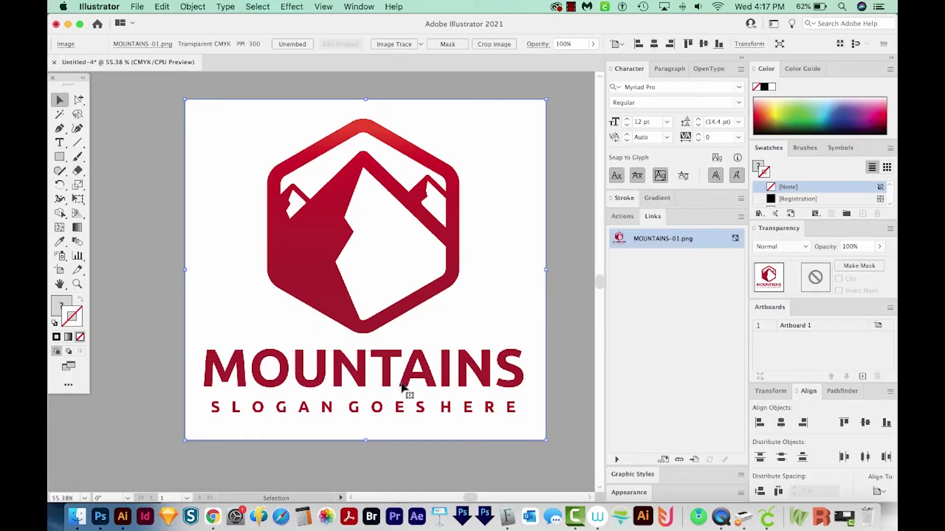
pyautogui.press('Delete')
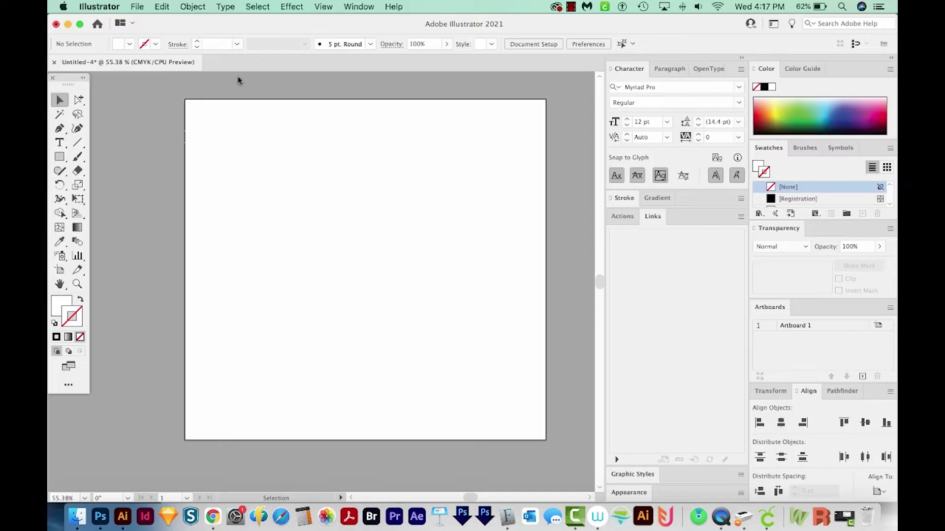
# Preview and place the yellow cap image purepng.png large across the artboard
pyautogui.click(138, 7)
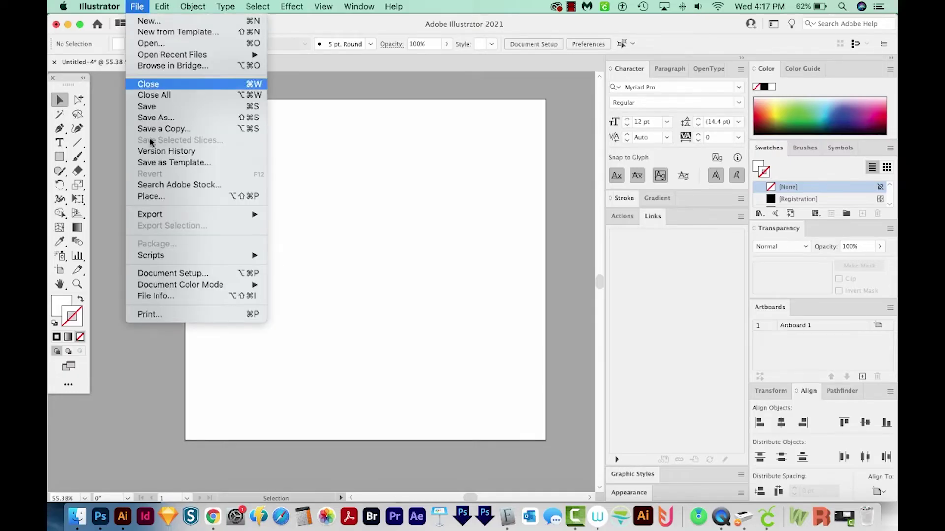
pyautogui.click(163, 196)
pyautogui.press('space')
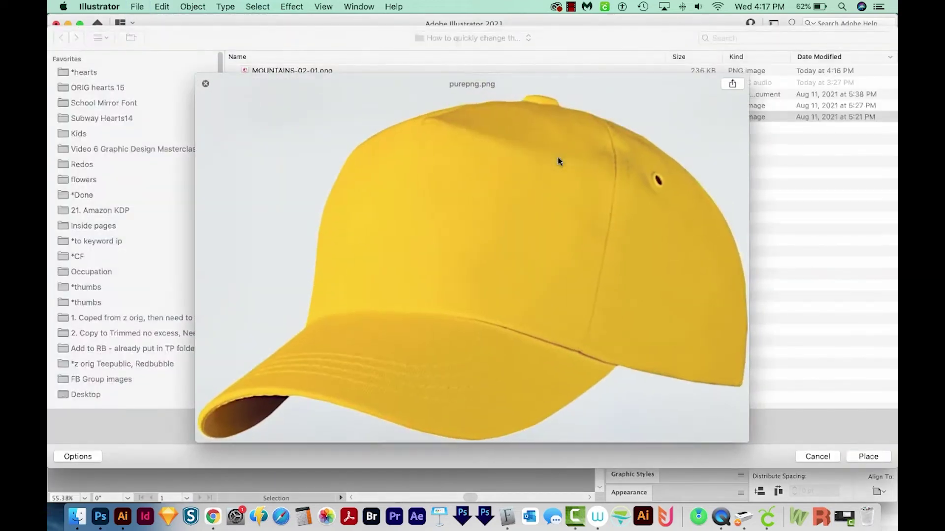
pyautogui.press('space')
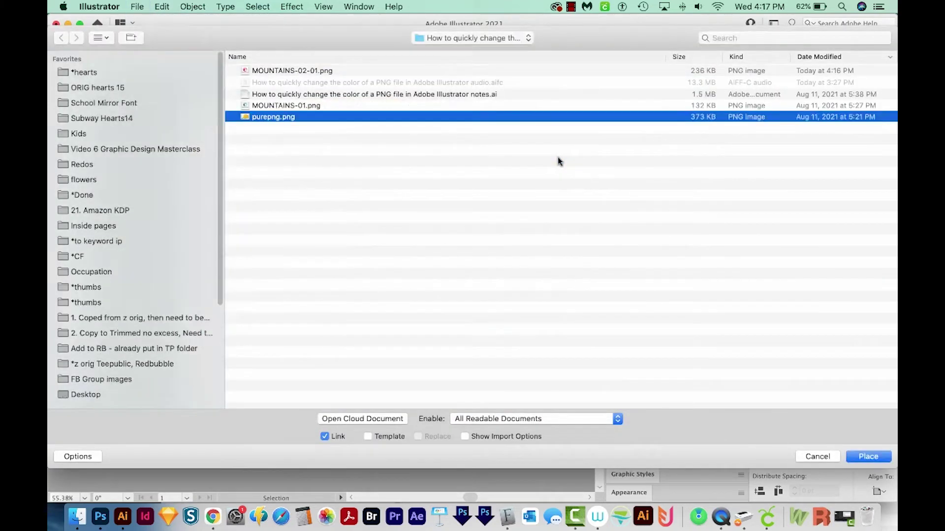
pyautogui.press('Return')
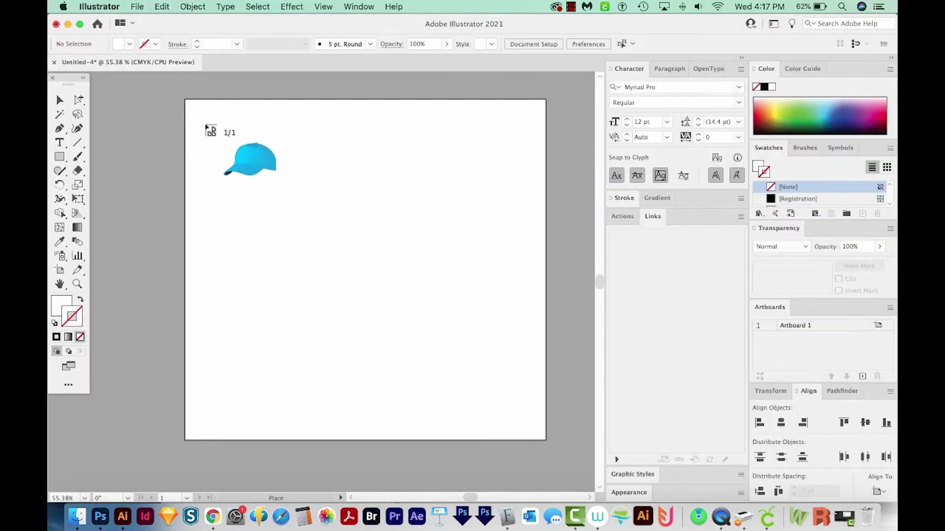
pyautogui.moveTo(207, 131); pyautogui.dragTo(205, 120)
pyautogui.hscroll(5, 386, 381)
pyautogui.scroll(-1, 386, 380)
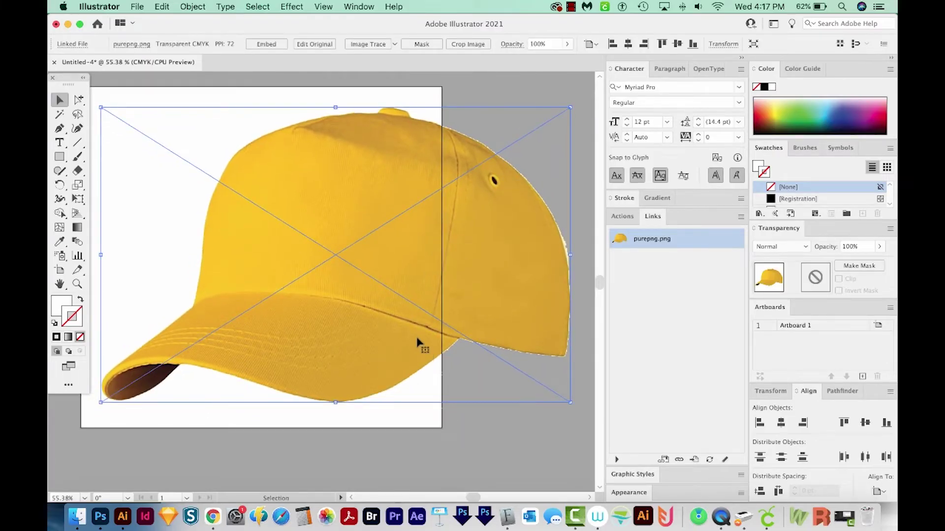
pyautogui.scroll(1, 492, 197)
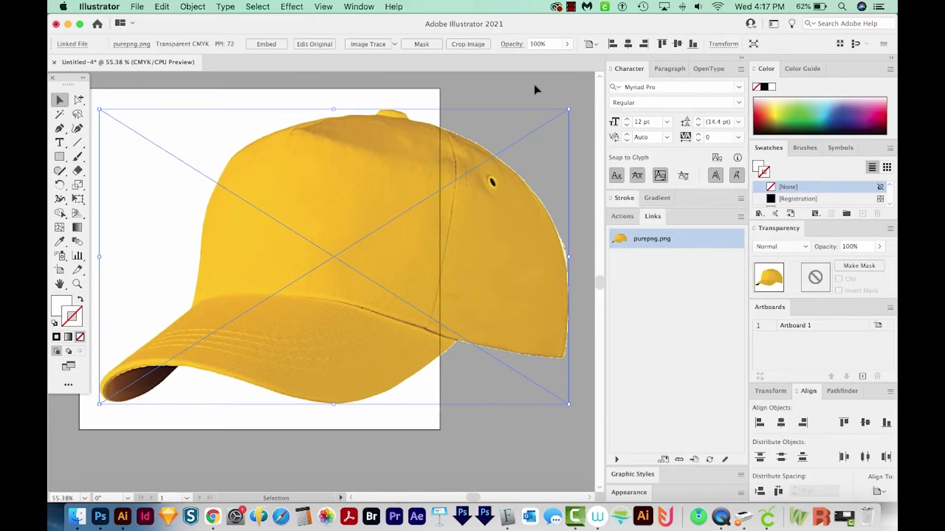
pyautogui.click(741, 218)
# Embed the cap image and open Adjust Color Balance, moving the dialog aside
pyautogui.click(777, 303)
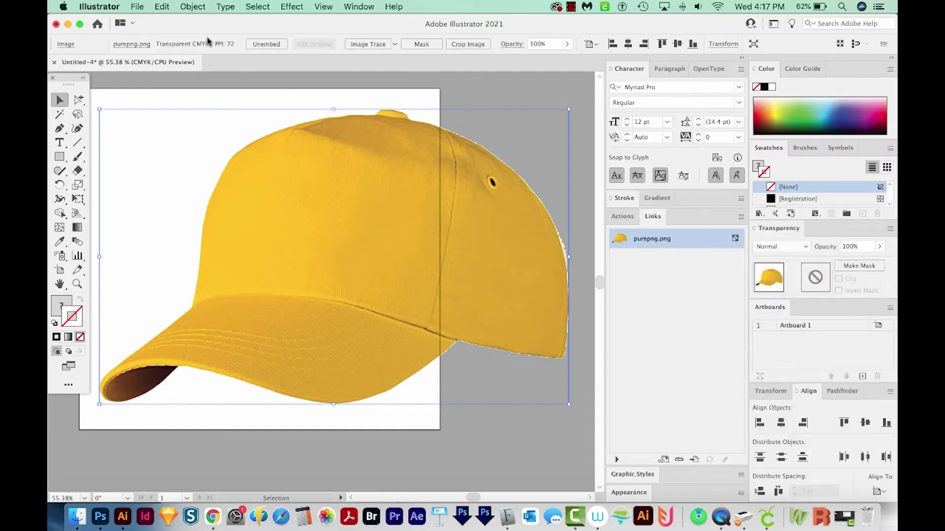
pyautogui.click(170, 6)
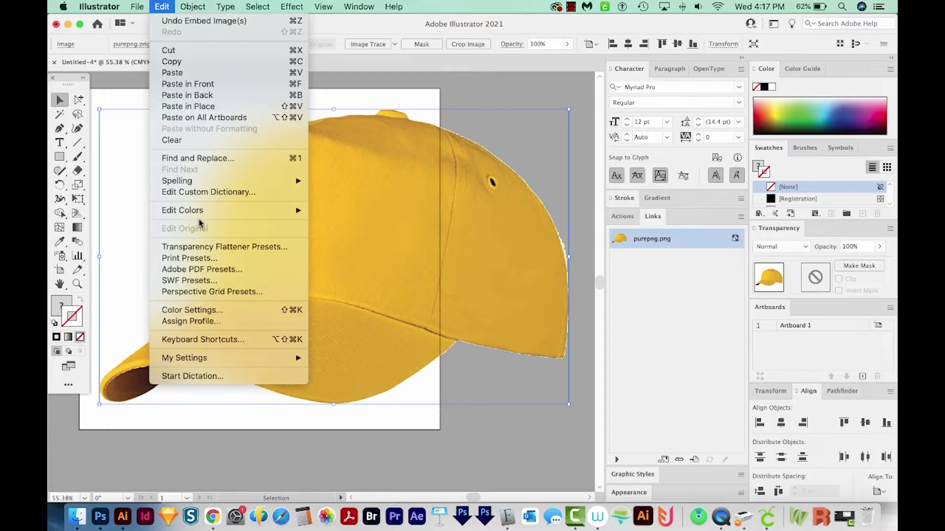
pyautogui.moveTo(205, 217)
pyautogui.click(338, 239)
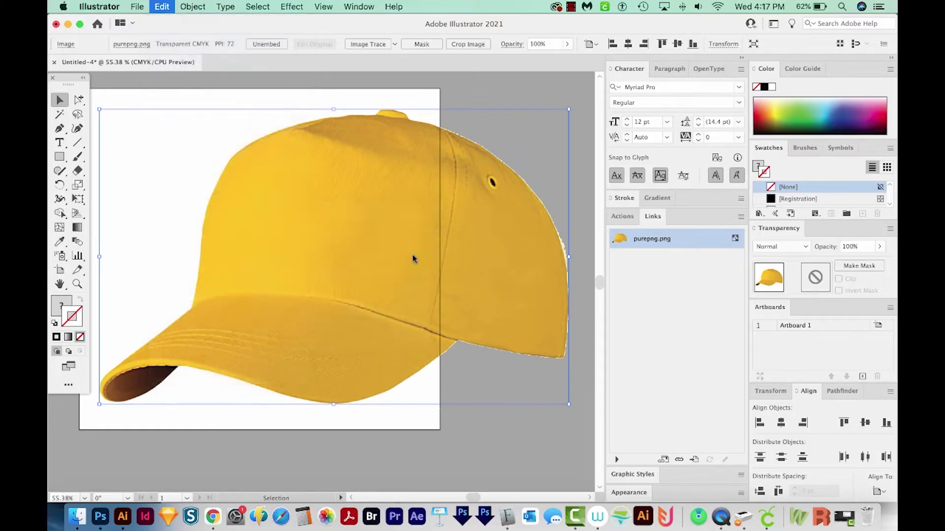
pyautogui.moveTo(628, 152); pyautogui.dragTo(671, 149)
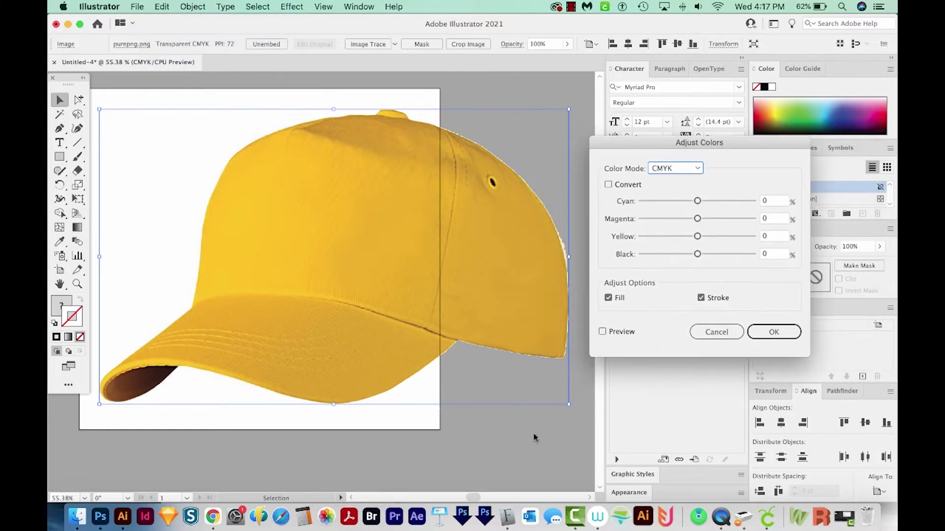
# With preview on, set Adjust Colors to cyan 10, magenta 80, yellow -30, black -76 for a crimson cap
pyautogui.click(603, 332)
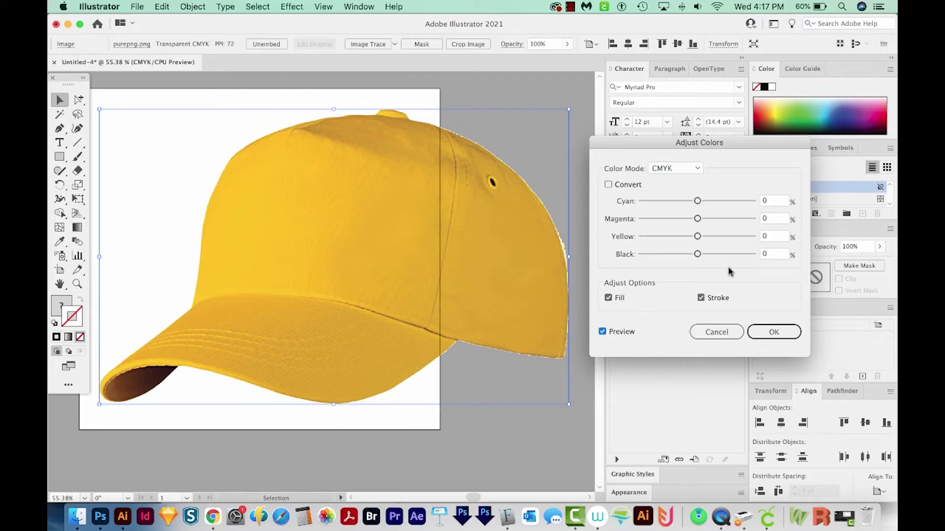
pyautogui.moveTo(697, 201); pyautogui.dragTo(679, 220)
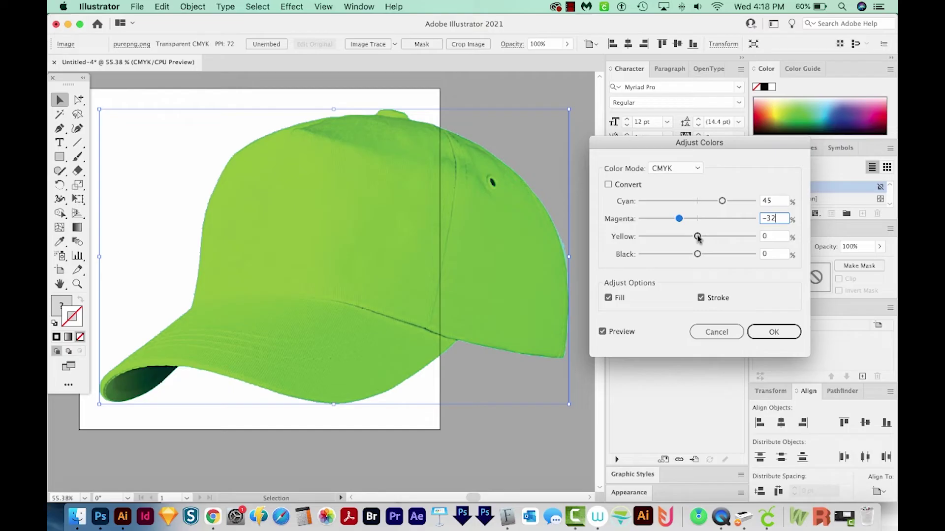
pyautogui.moveTo(697, 254); pyautogui.dragTo(736, 201)
pyautogui.moveTo(687, 218)
pyautogui.mouseDown()
pyautogui.moveTo(725, 217)
pyautogui.moveTo(688, 219)
pyautogui.mouseUp()
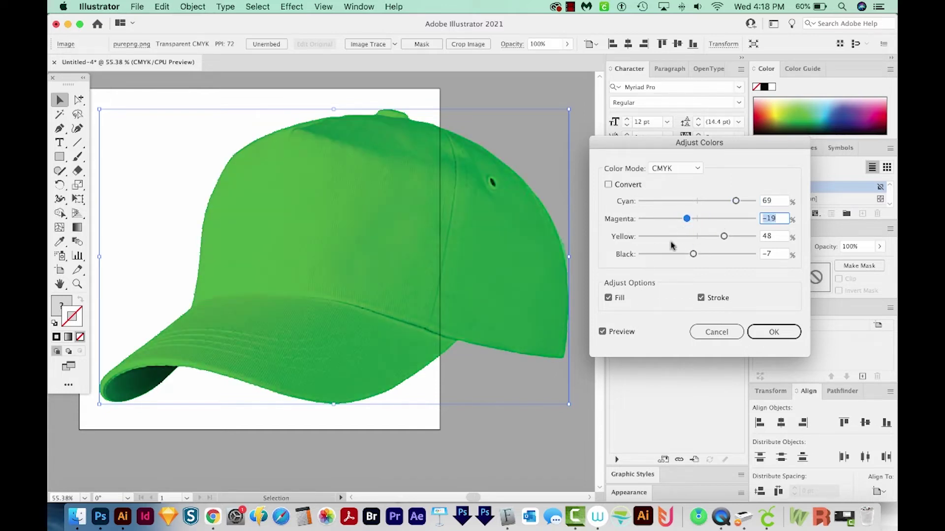
pyautogui.moveTo(725, 236); pyautogui.dragTo(687, 255)
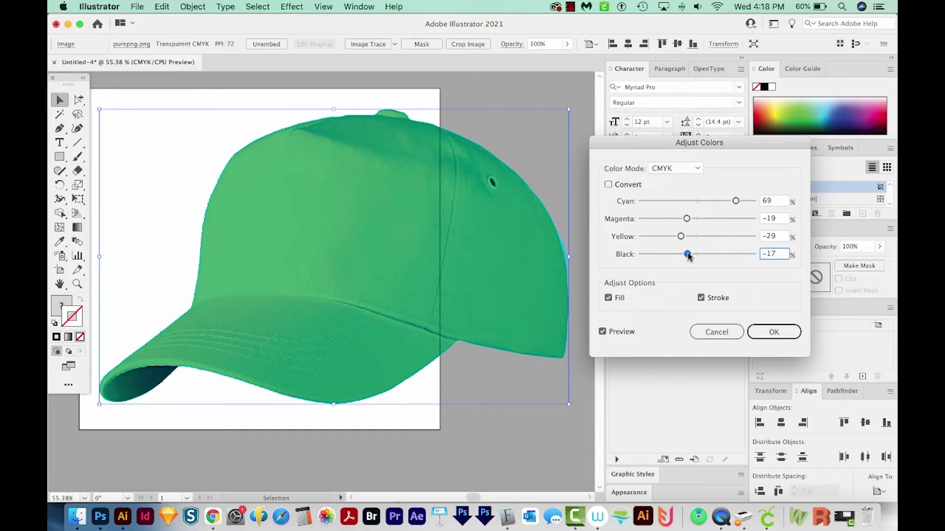
pyautogui.moveTo(686, 219); pyautogui.dragTo(741, 220)
pyautogui.moveTo(681, 236); pyautogui.dragTo(654, 255)
pyautogui.moveTo(736, 200); pyautogui.dragTo(703, 204)
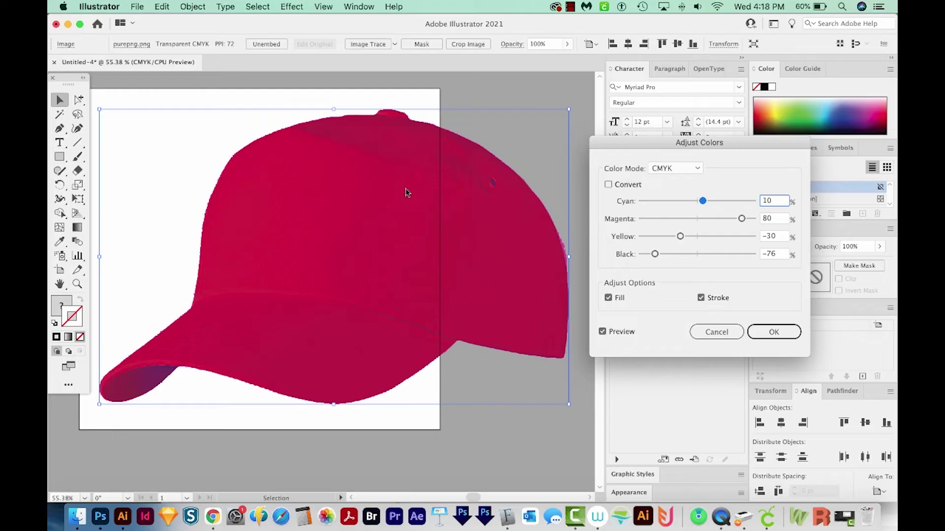
pyautogui.click(774, 331)
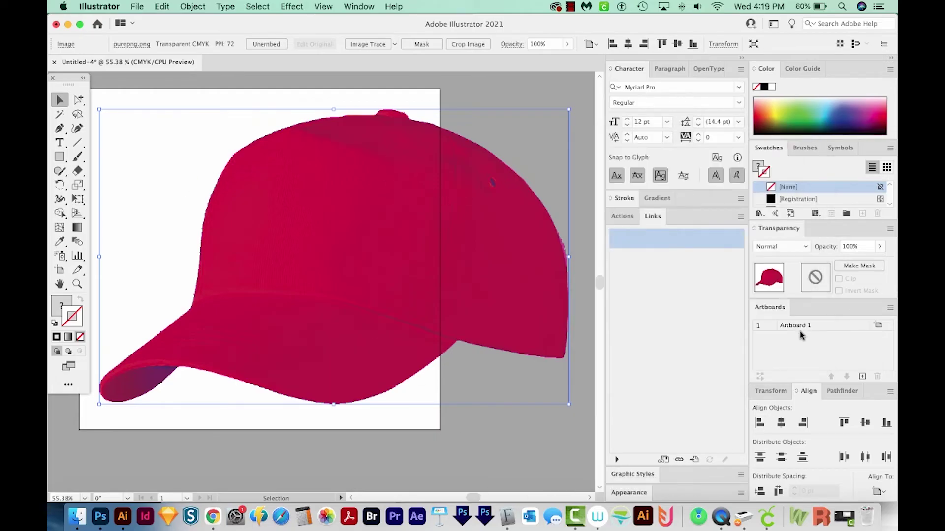
# Fit the artboard tightly to the red cap artwork
pyautogui.click(193, 6)
pyautogui.moveTo(250, 412)
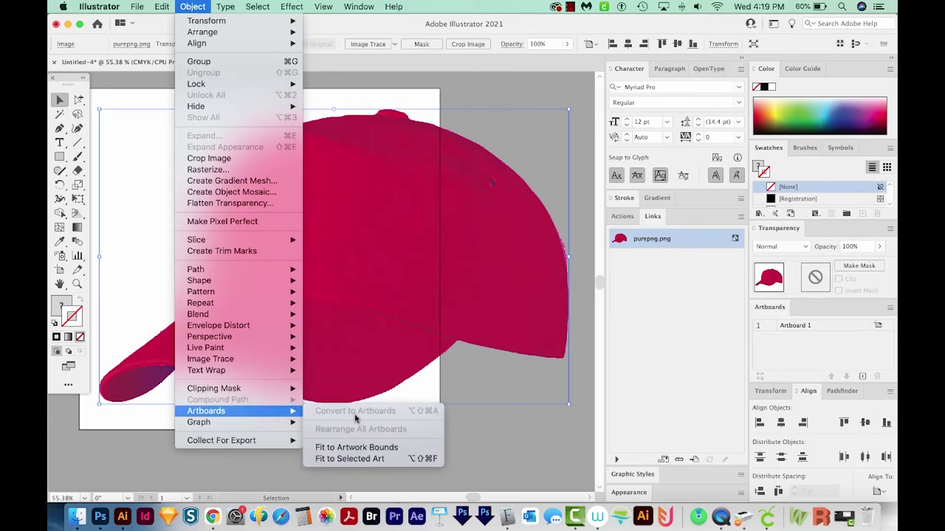
pyautogui.click(362, 458)
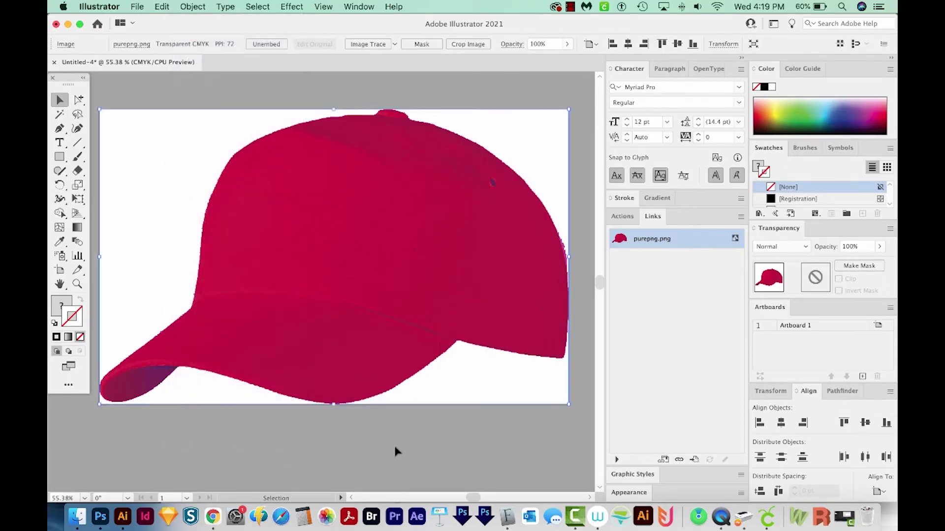
# Start an Export As of the cap using the artboard bounds
pyautogui.click(145, 9)
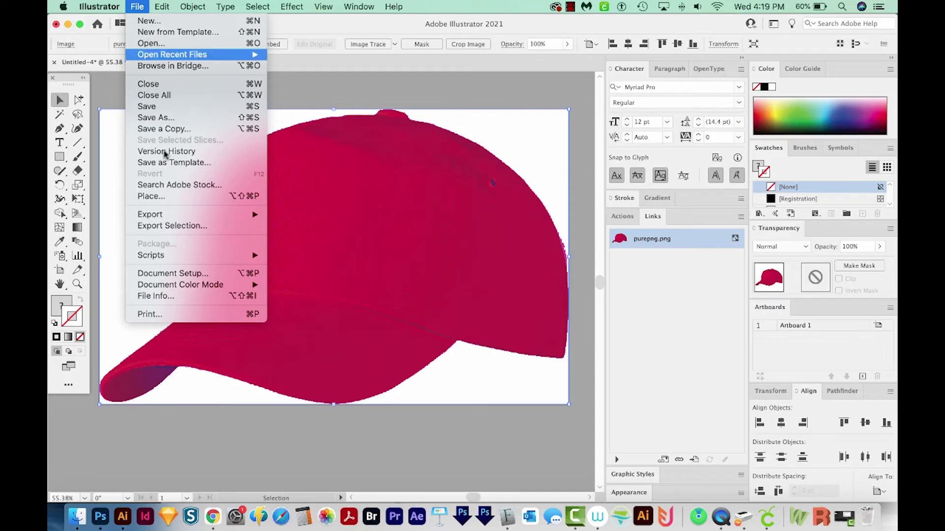
pyautogui.moveTo(209, 216)
pyautogui.click(314, 227)
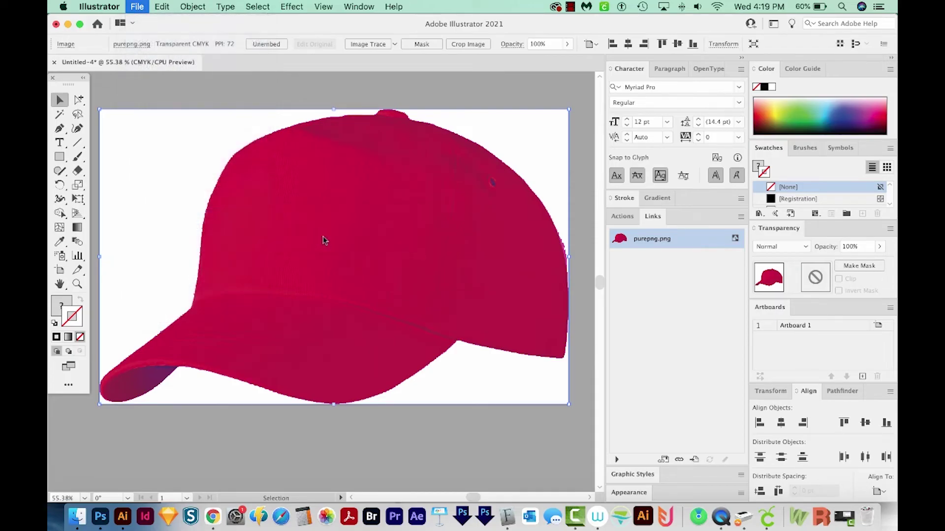
pyautogui.click(430, 456)
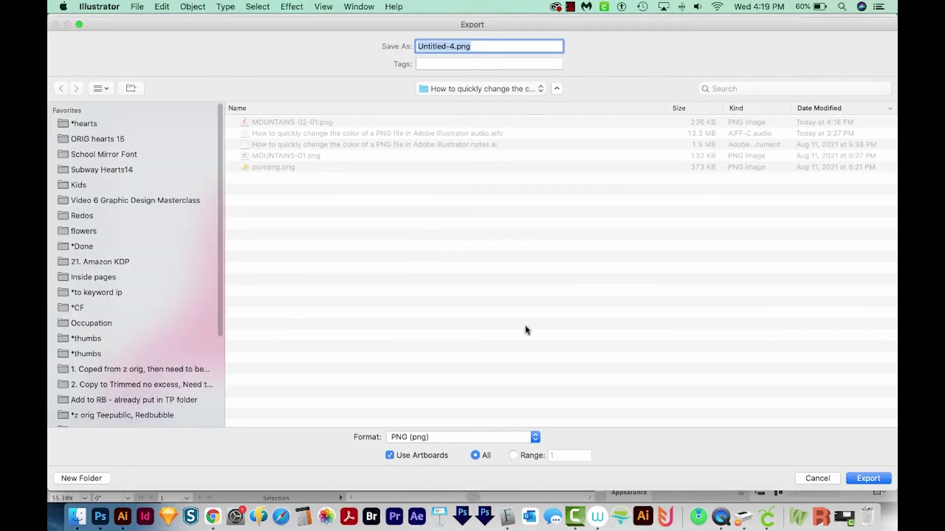
# Export the cap as purepng2.png, a transparent-background PNG at 500 ppi
pyautogui.click(275, 167)
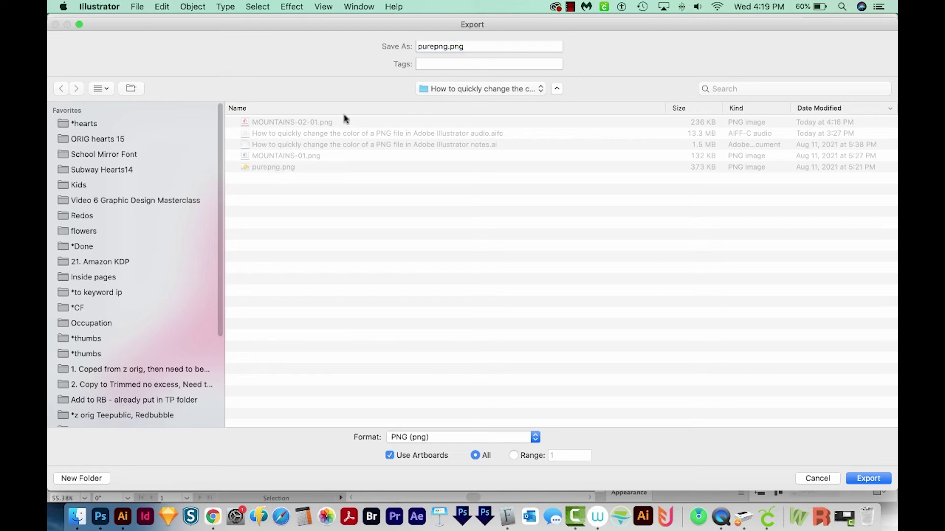
pyautogui.click(447, 46)
pyautogui.write('2')
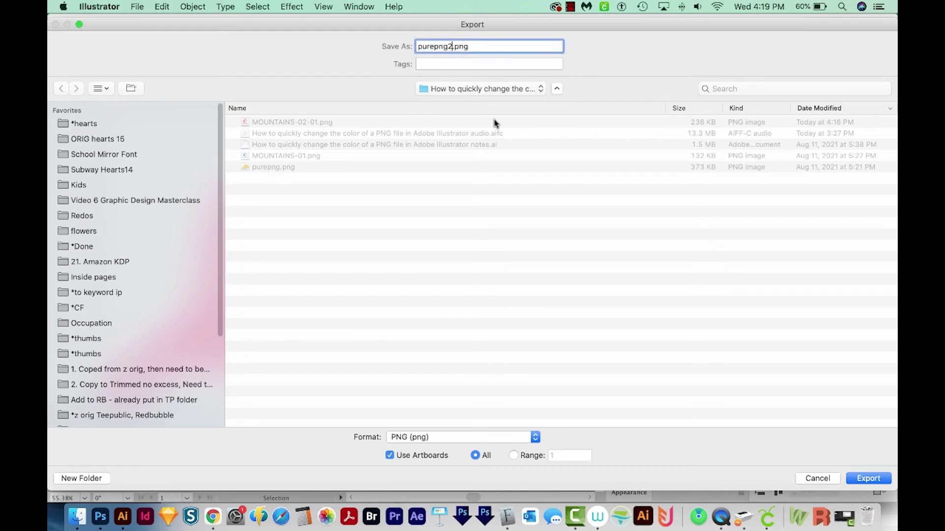
pyautogui.click(868, 479)
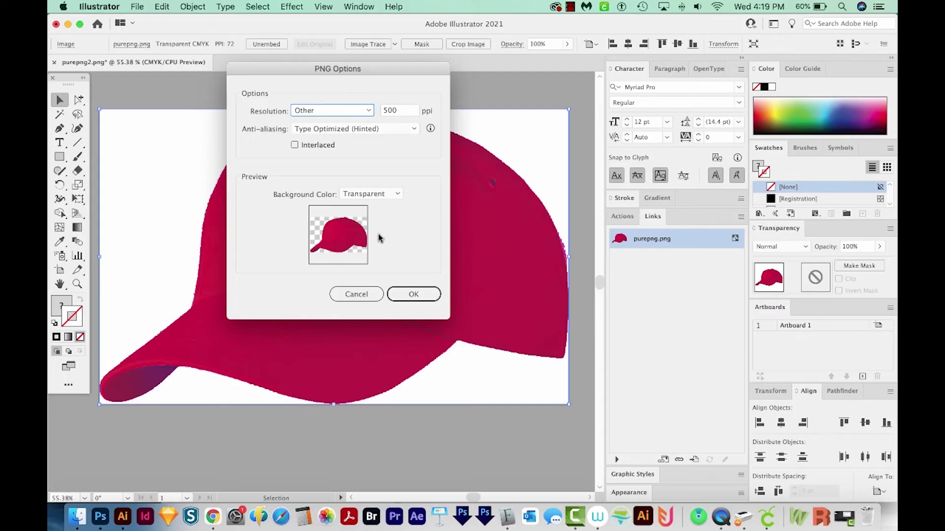
pyautogui.click(422, 295)
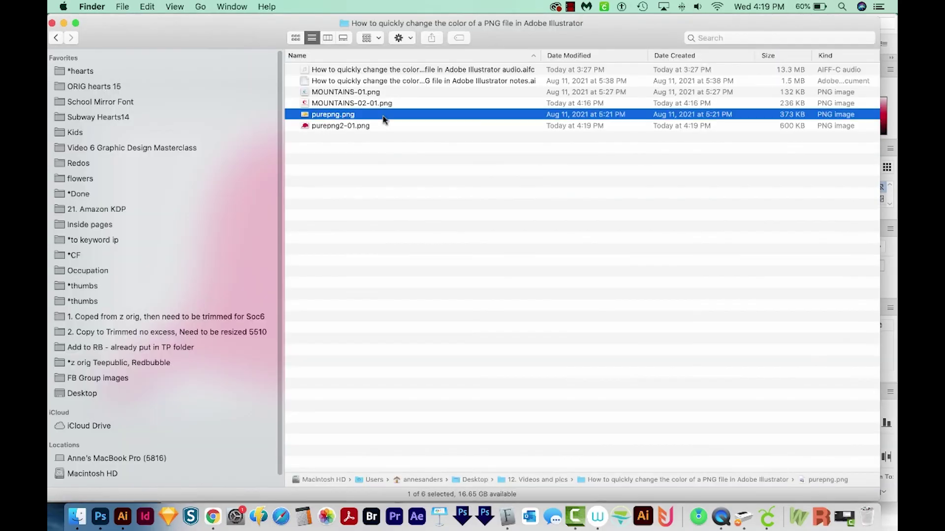
pyautogui.press('space')
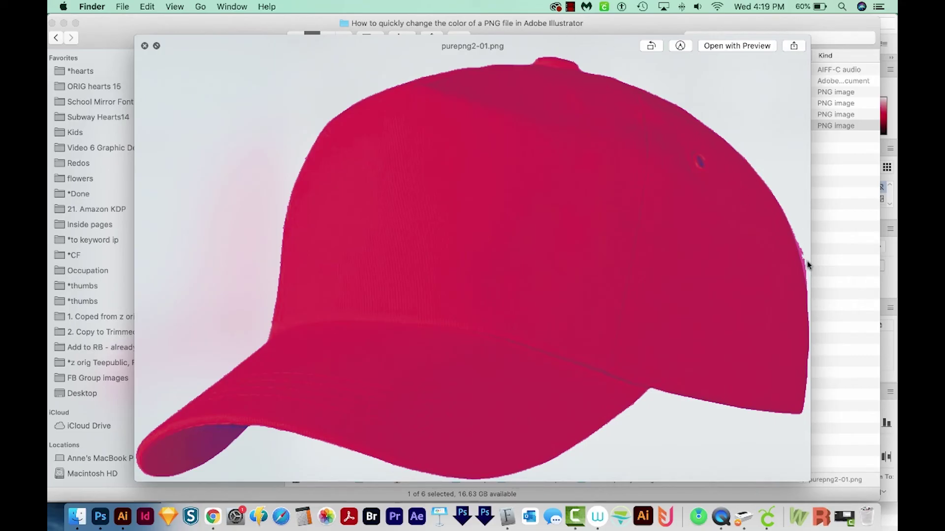
# Quick Look the original yellow purepng.png, then the red MOUNTAINS-02-01.png logo
pyautogui.press('space')
pyautogui.click(383, 118)
pyautogui.press('space')
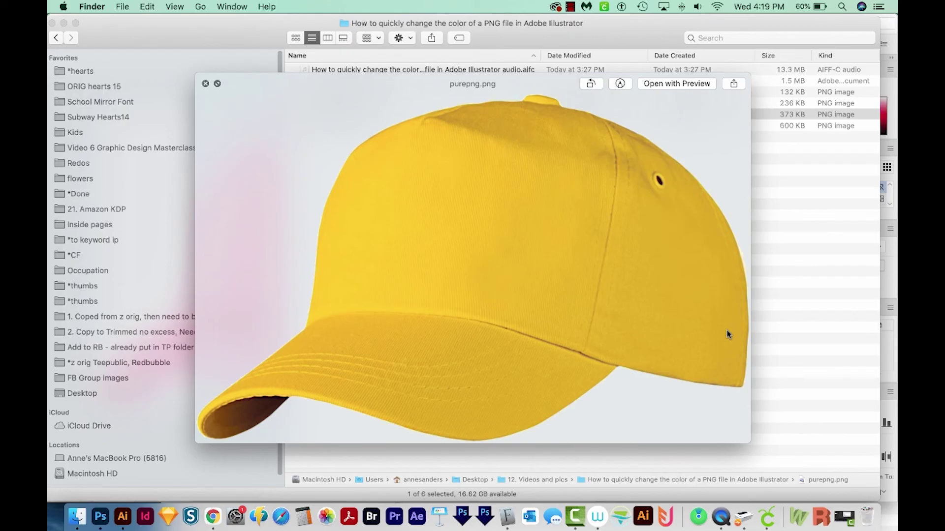
pyautogui.press('space')
pyautogui.click(390, 103)
pyautogui.press('space')
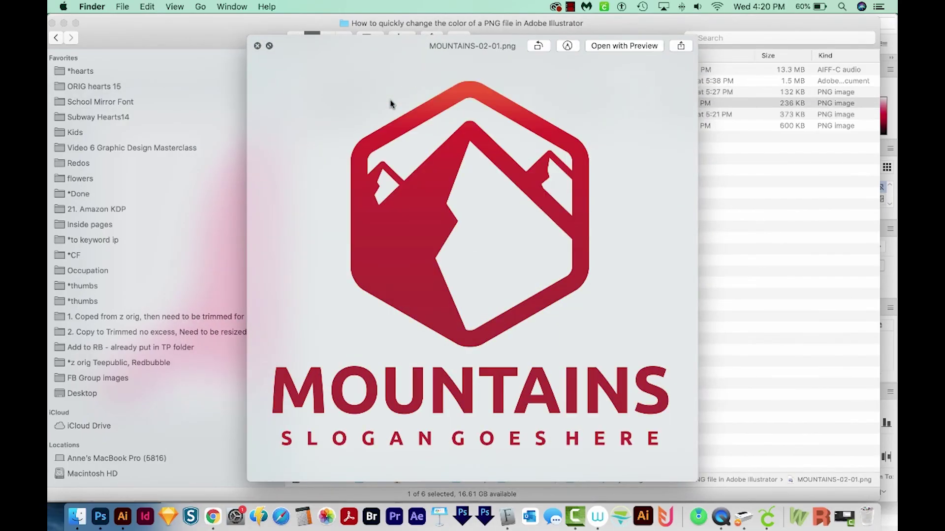